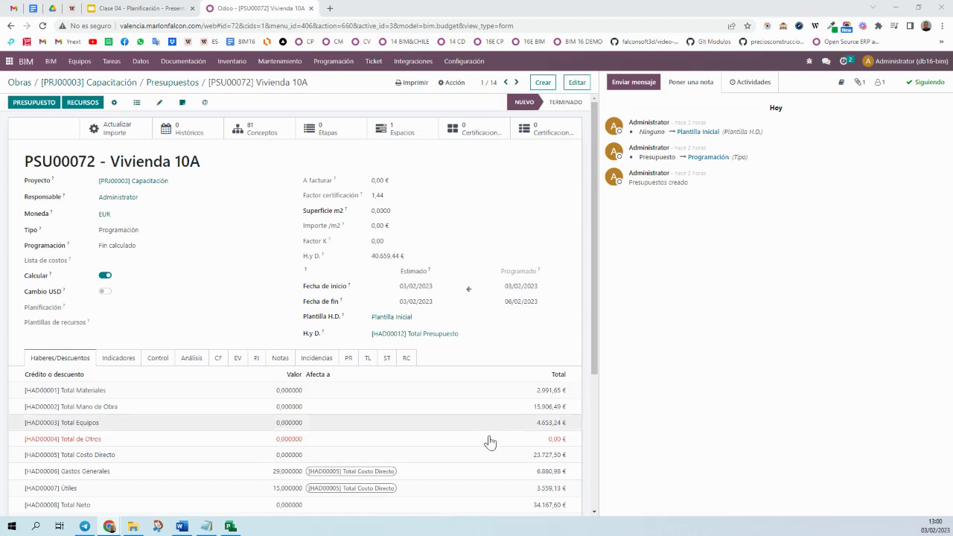
# - Import ms_PSU00072.xml from Descargas as a Microsoft Project Gantt into the Vivienda 10A budget, leaving missing items and work progress excluded
pyautogui.click(231, 526)
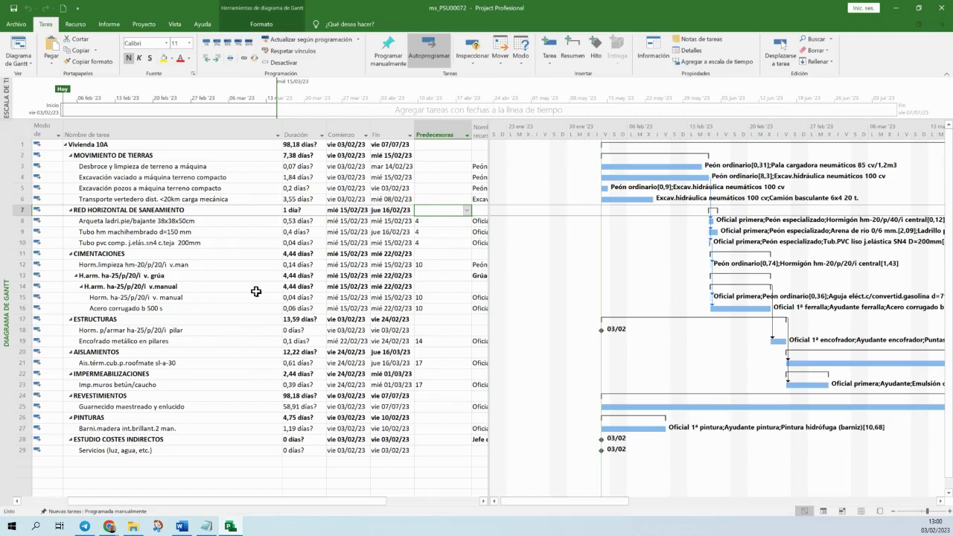
pyautogui.click(896, 9)
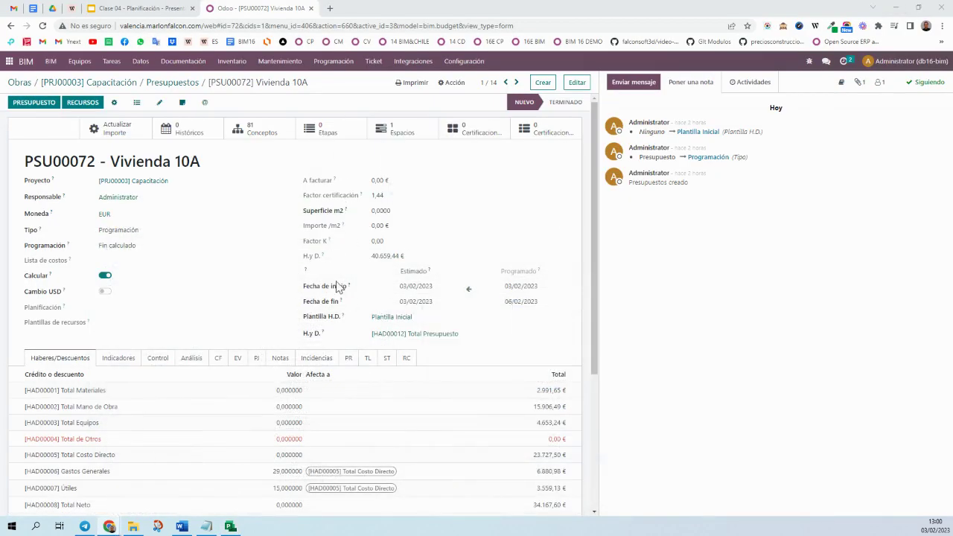
pyautogui.click(455, 83)
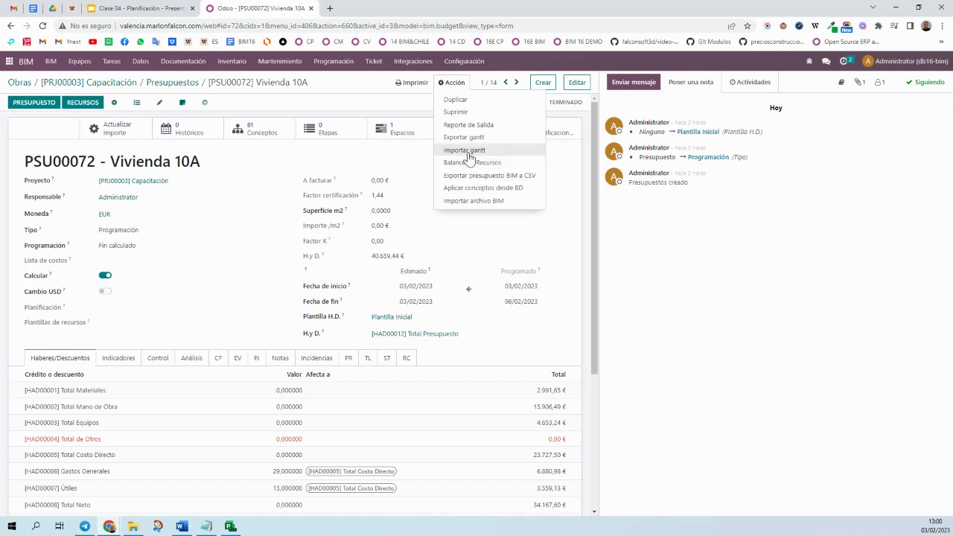
pyautogui.click(465, 151)
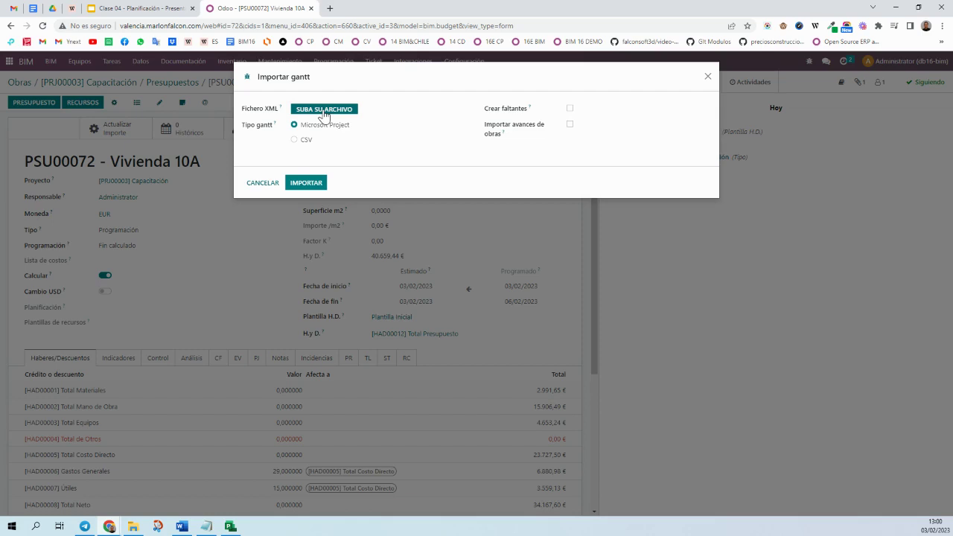
pyautogui.click(570, 109)
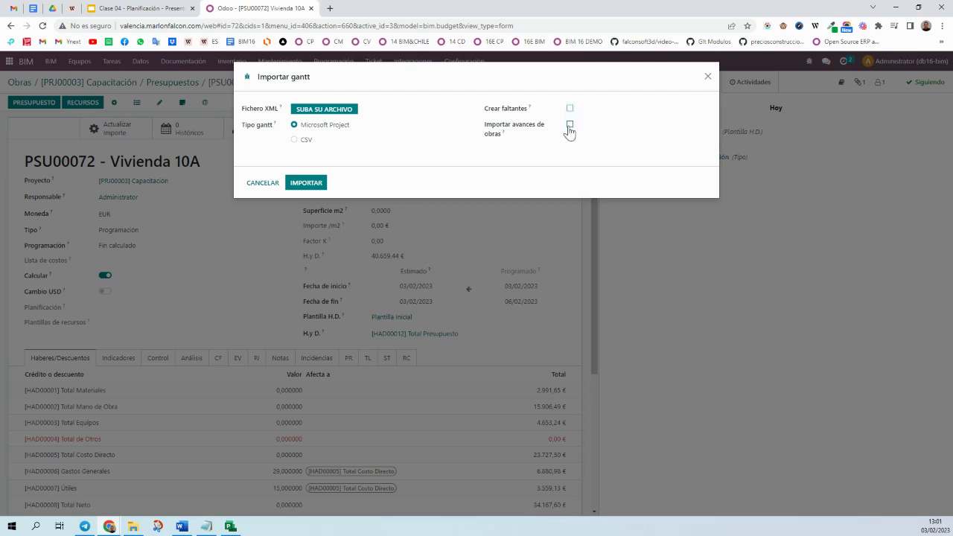
pyautogui.click(570, 125)
pyautogui.click(342, 111)
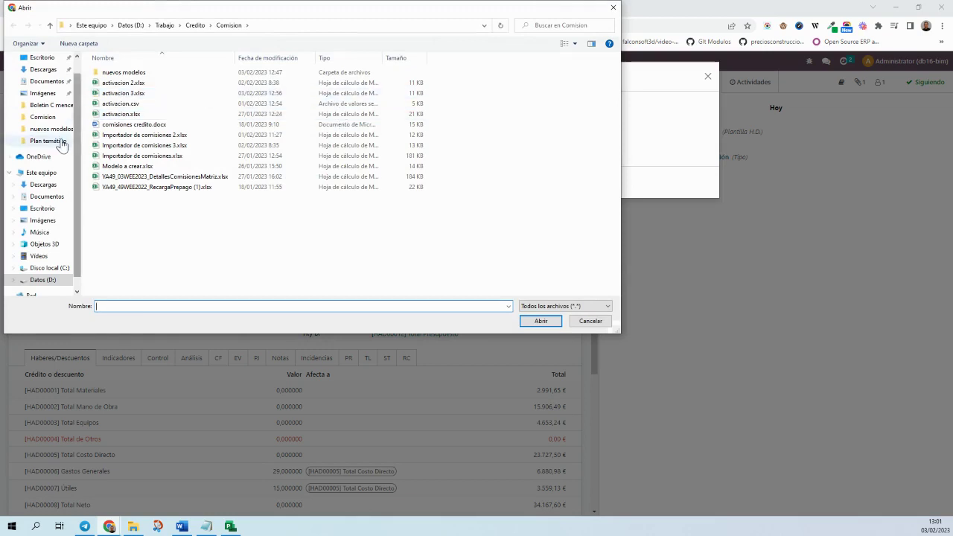
pyautogui.click(45, 70)
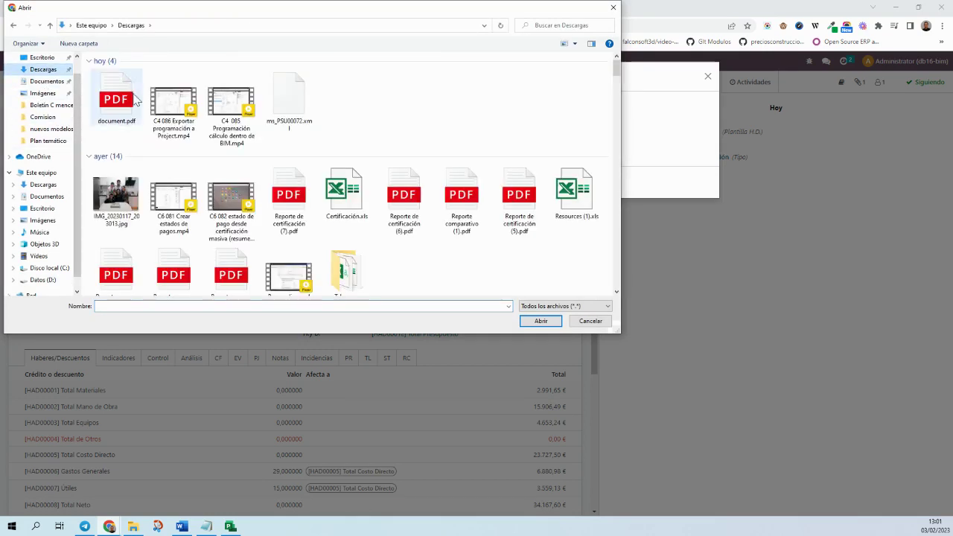
pyautogui.click(290, 133)
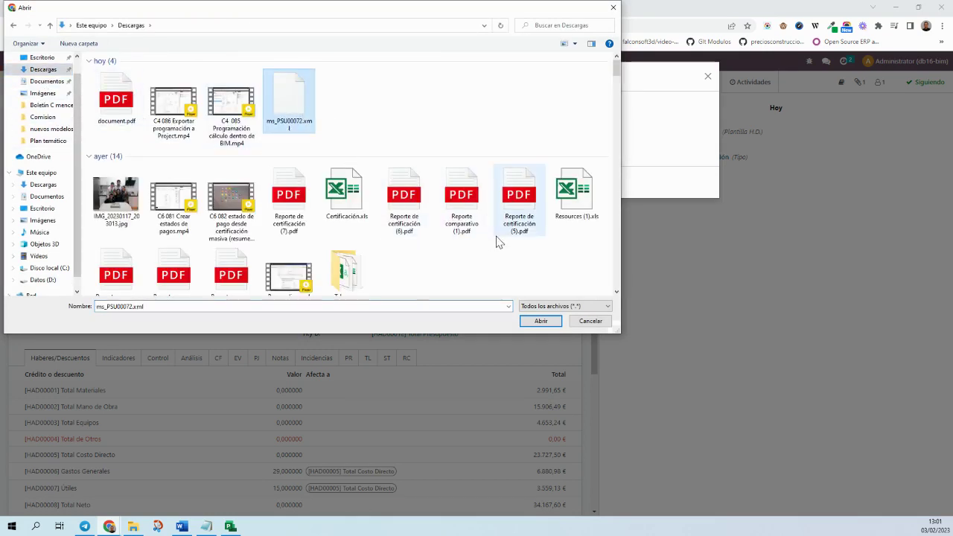
pyautogui.click(544, 322)
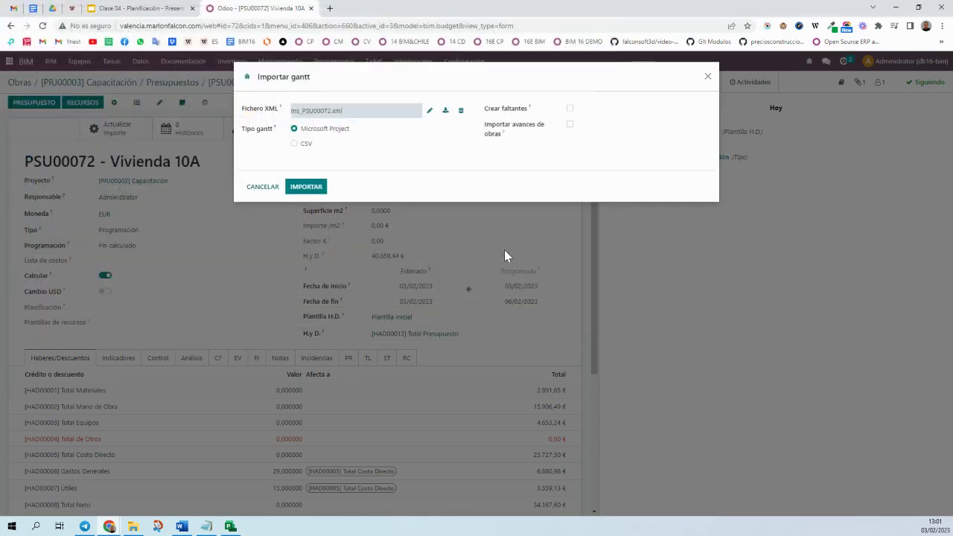
pyautogui.click(317, 189)
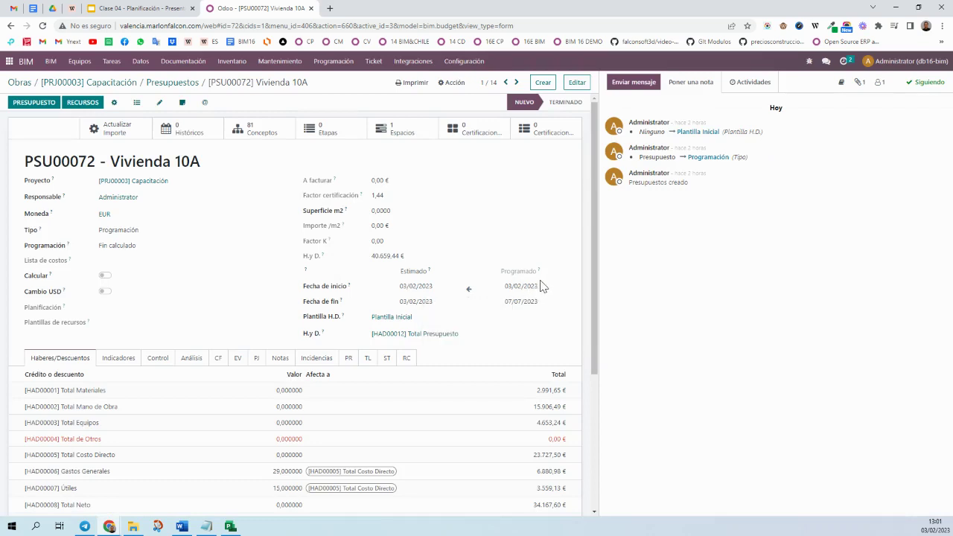
# - Compare the budget's programmed dates with the Vivienda 10A task in Project, and copy them into the budget's estimated dates
pyautogui.click(104, 278)
pyautogui.click(230, 527)
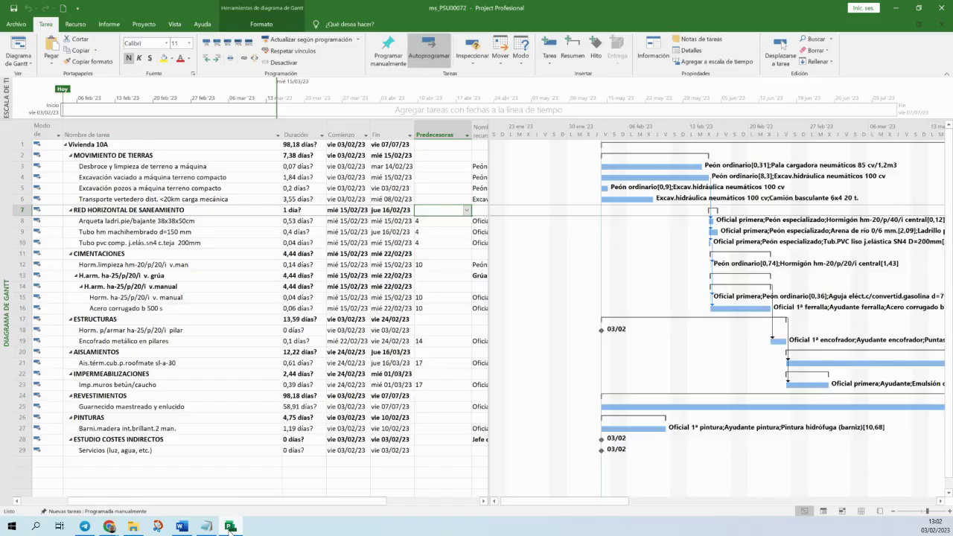
pyautogui.click(350, 146)
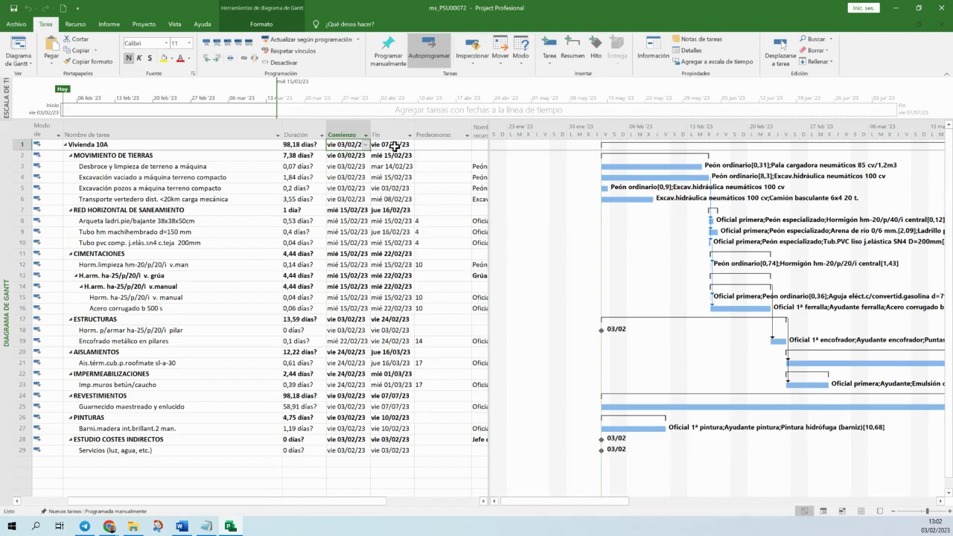
pyautogui.click(903, 7)
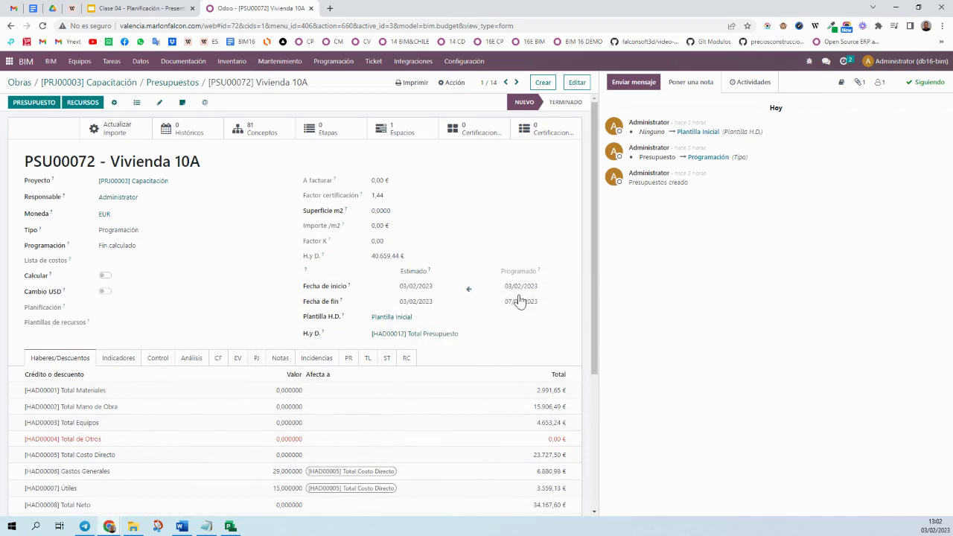
pyautogui.click(470, 291)
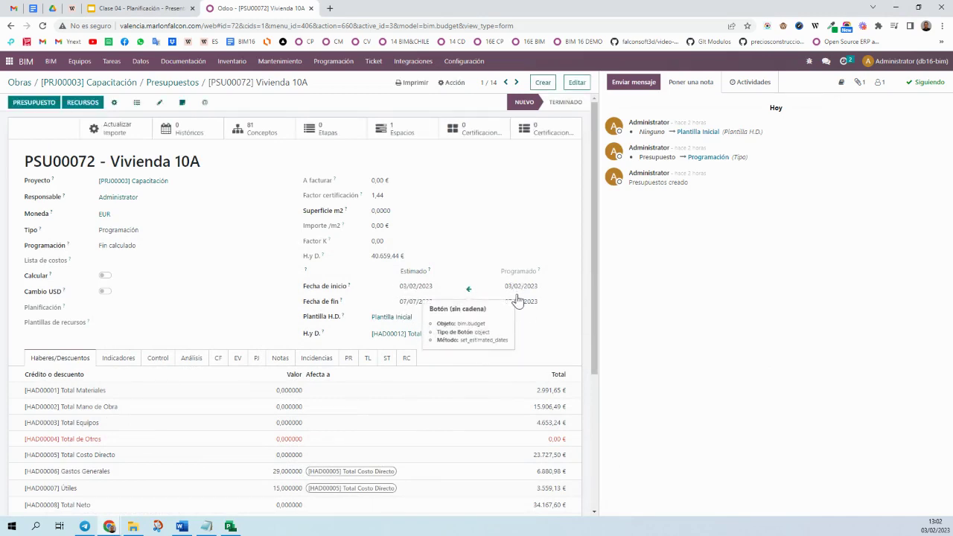
# - Open the budget's concepts in the Programación type and examine the start and finish dates of the MOVIMIENTO DE TIERRAS items
pyautogui.click(240, 128)
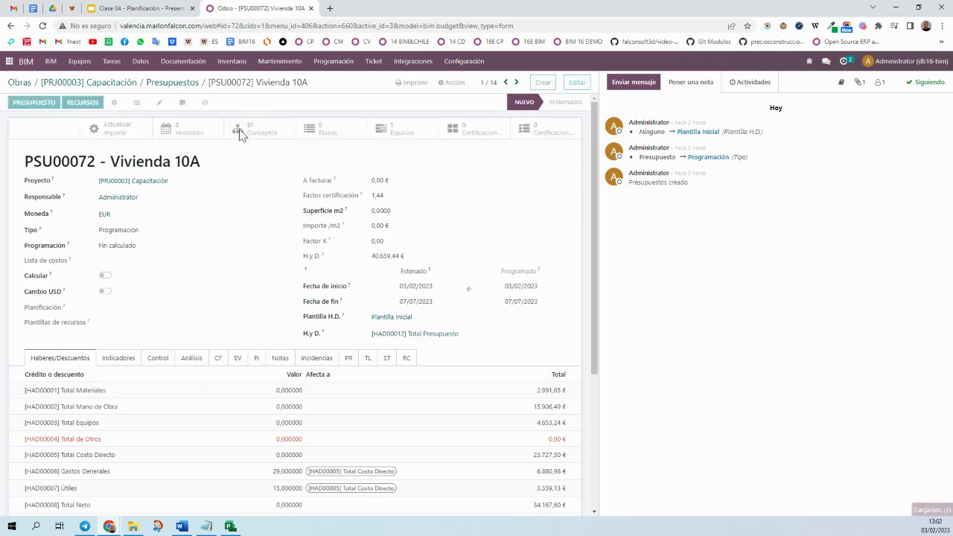
pyautogui.click(110, 98)
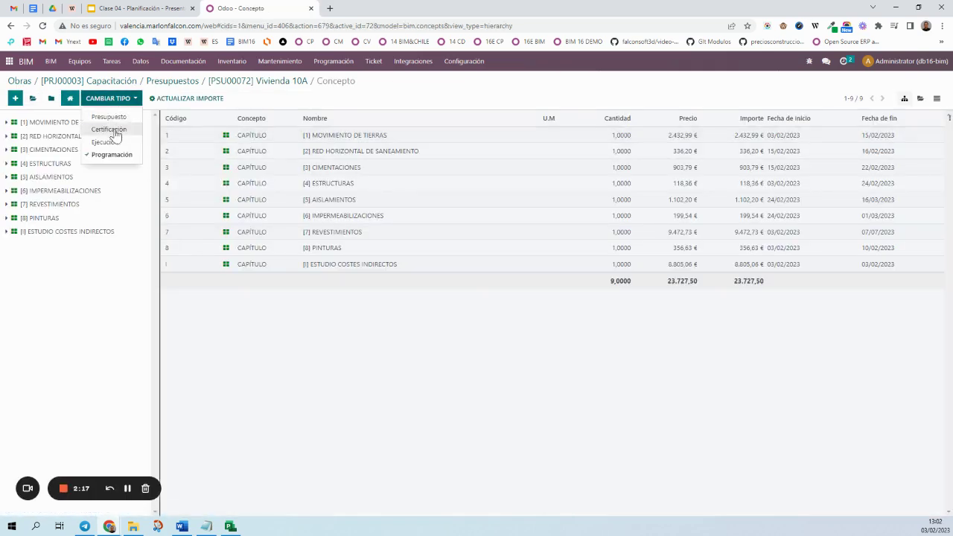
pyautogui.click(112, 155)
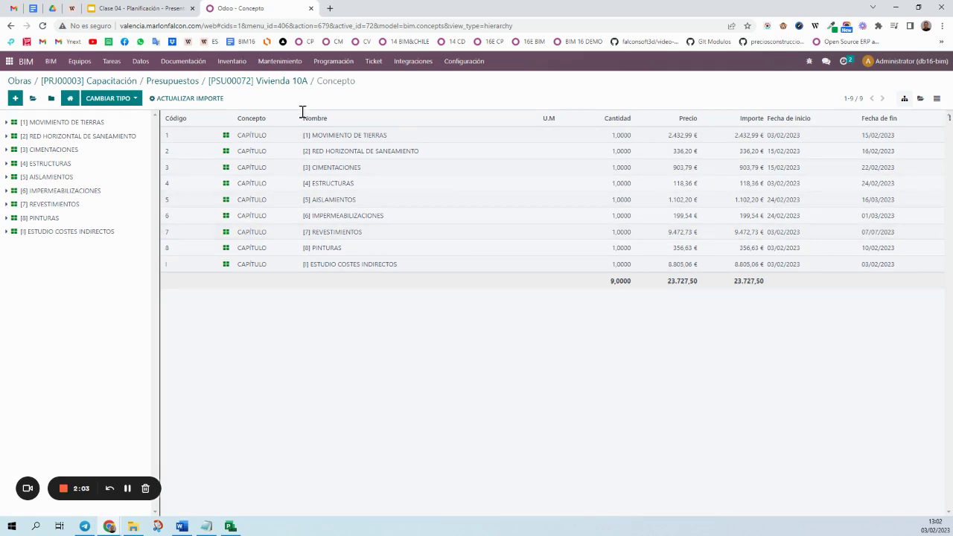
pyautogui.click(85, 123)
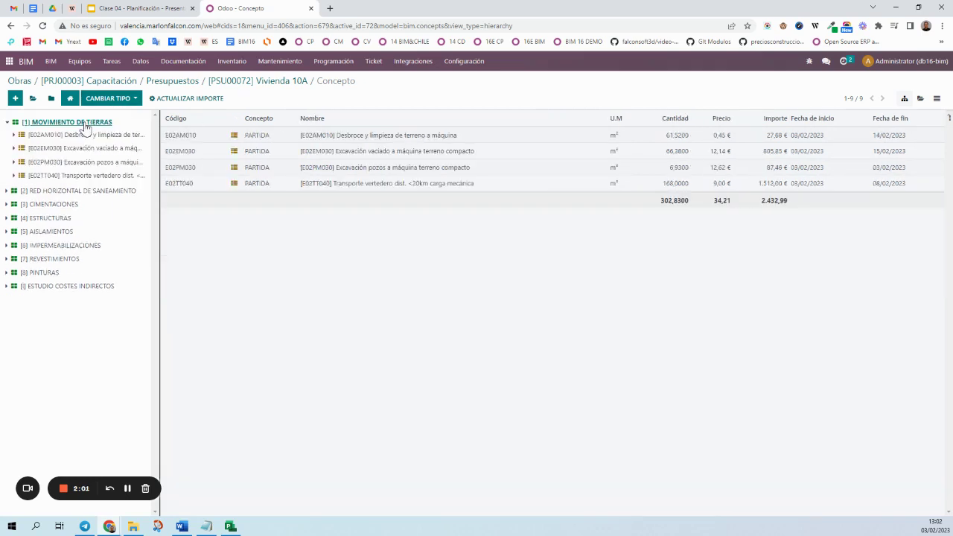
pyautogui.click(86, 123)
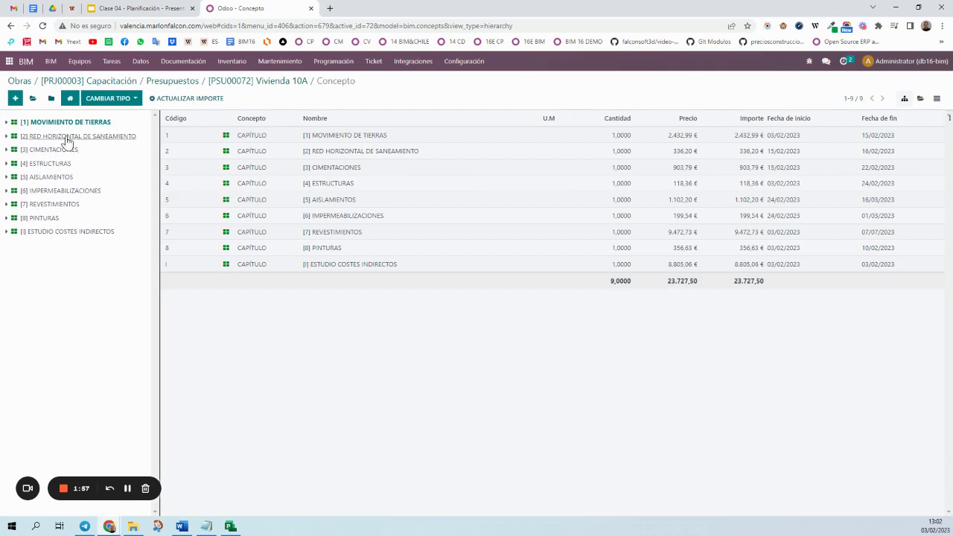
# - Check the predecessors of Arqueta ladri.pie/bajante 38x38x50cm in the RED HORIZONTAL DE SANEAMIENTO chapter, and return to the budget
pyautogui.click(67, 139)
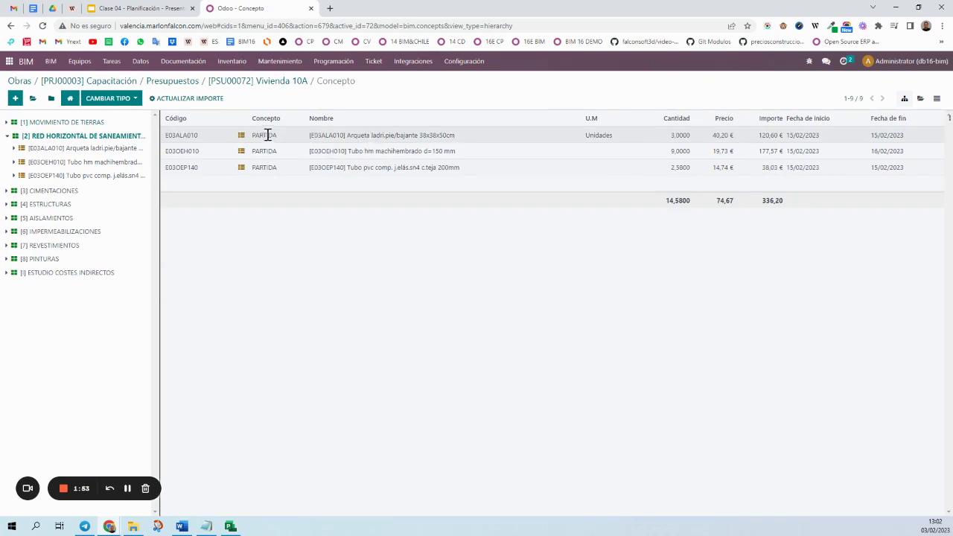
pyautogui.click(349, 138)
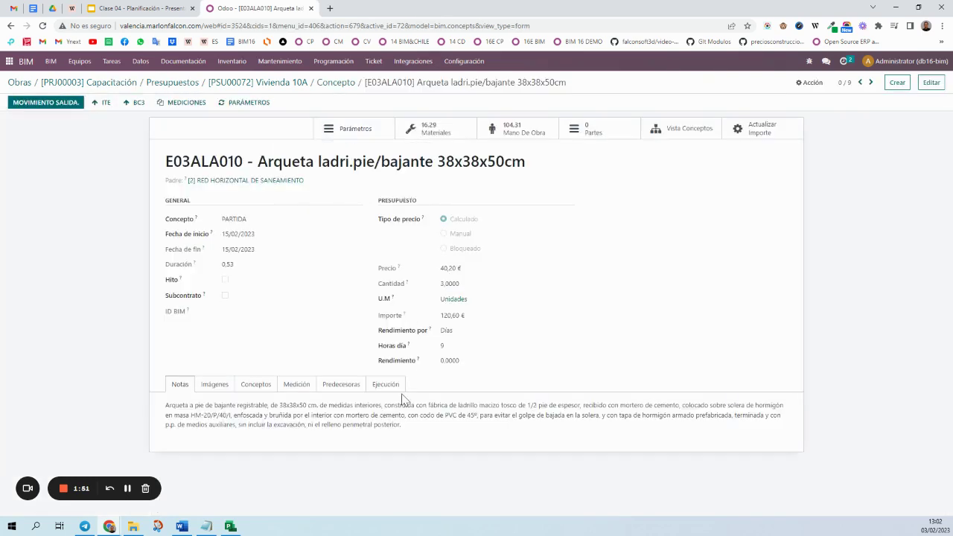
pyautogui.click(332, 393)
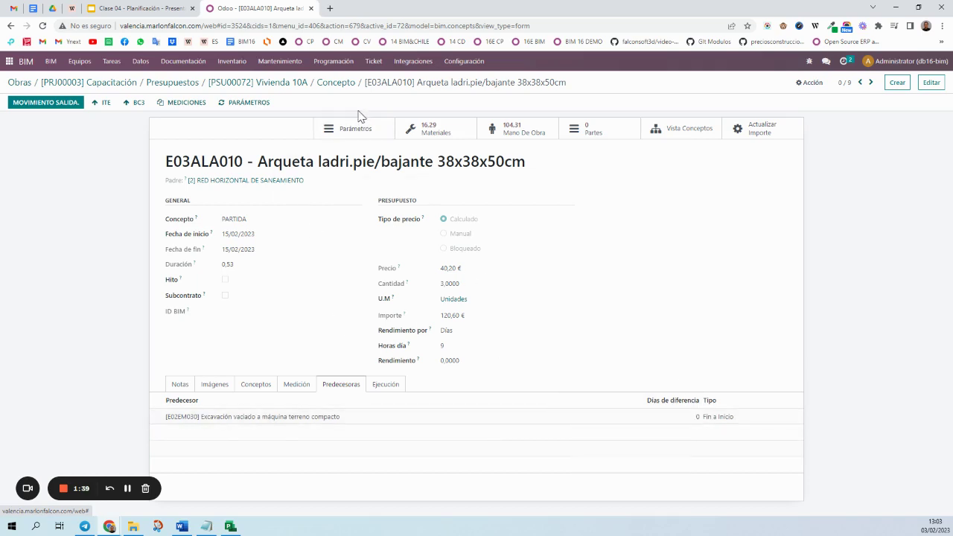
pyautogui.click(336, 83)
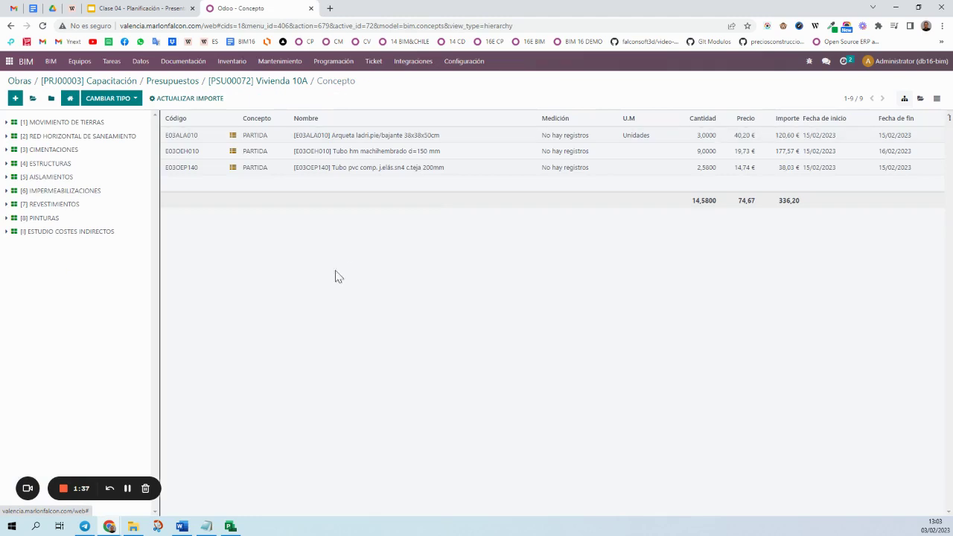
pyautogui.click(295, 84)
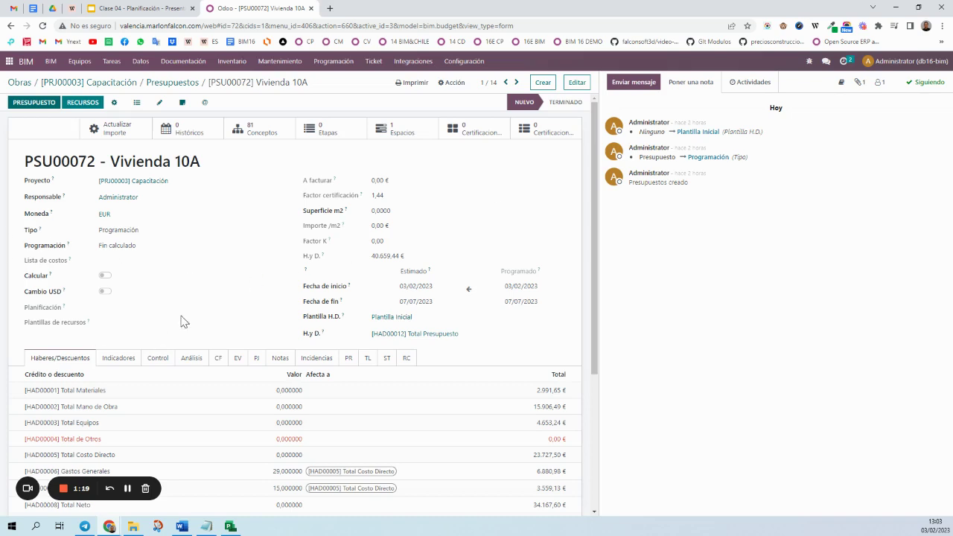
# - Set the budget's Planificación to Distribución uniforme and save the record
pyautogui.click(577, 82)
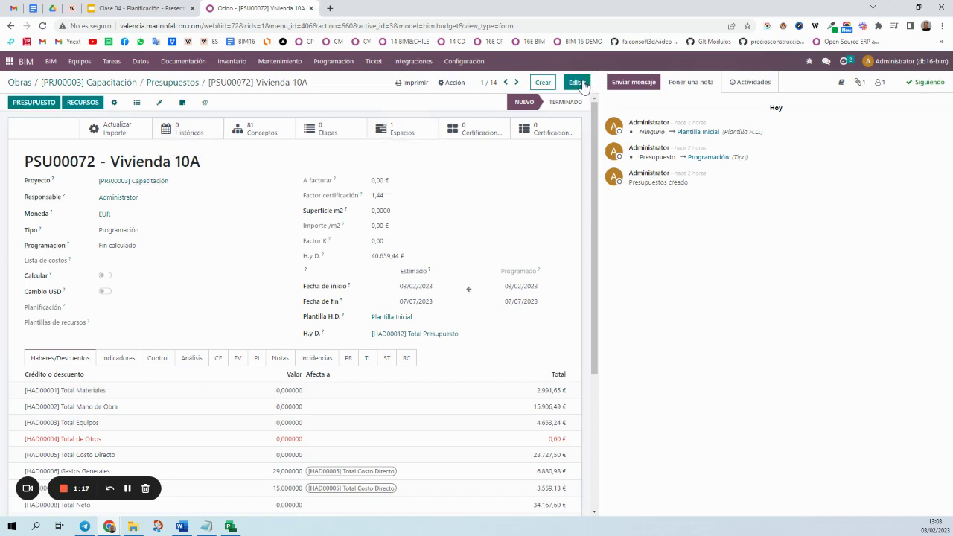
pyautogui.click(103, 315)
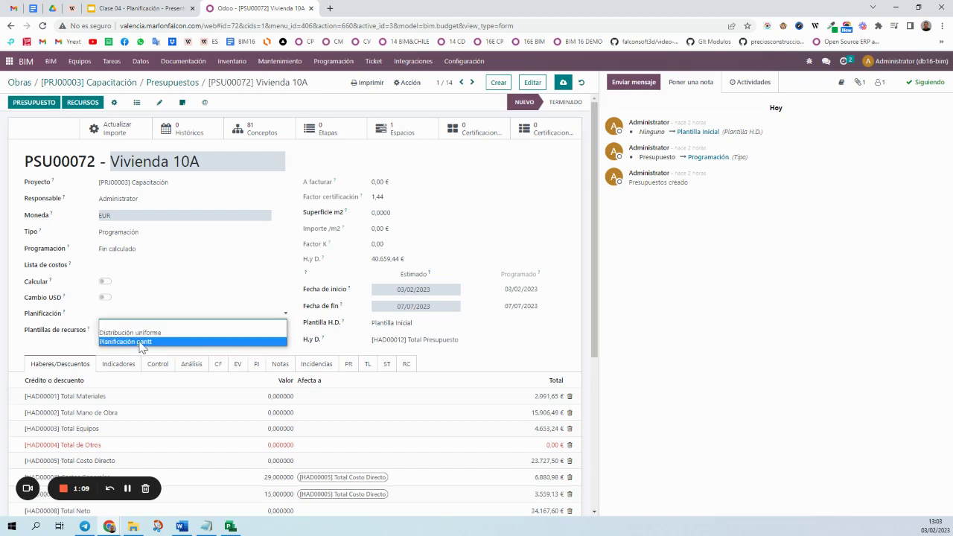
pyautogui.click(147, 333)
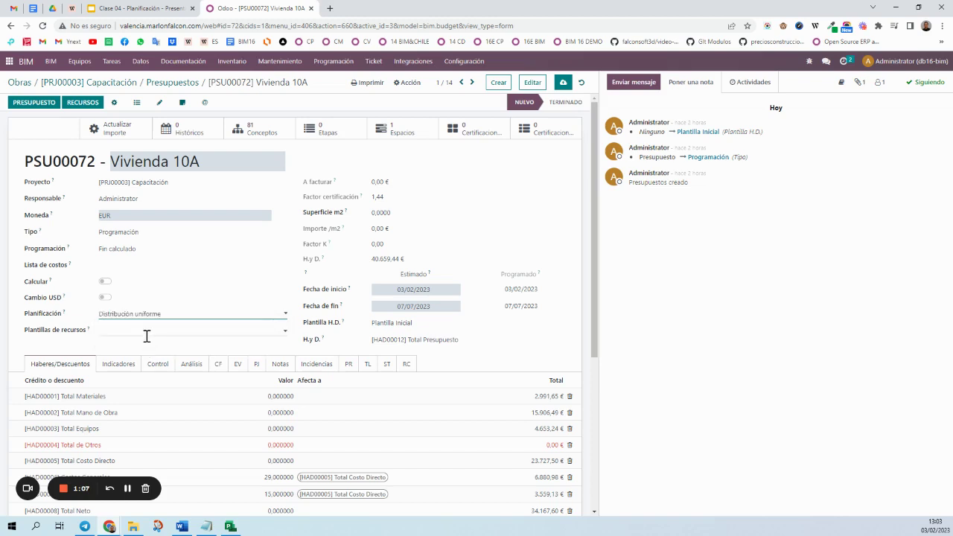
pyautogui.click(563, 82)
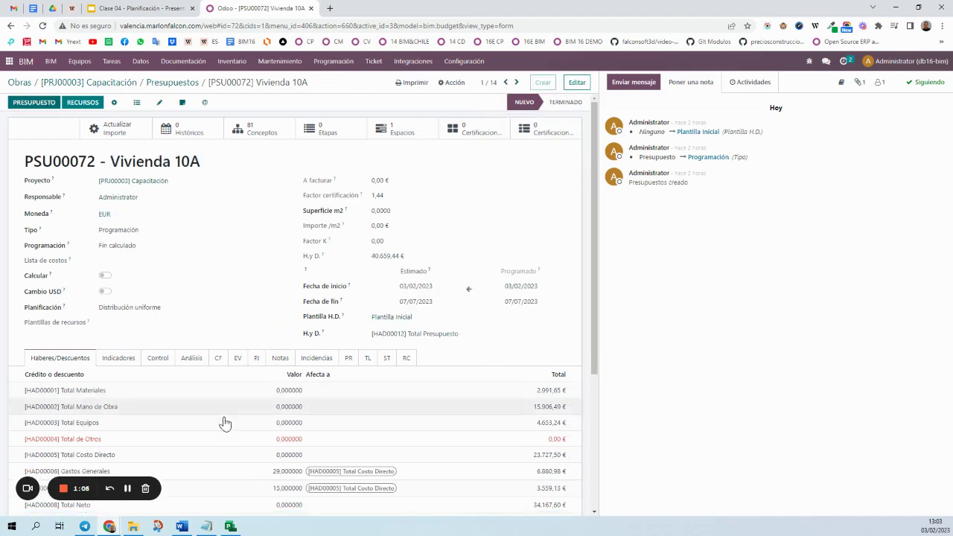
# - Try to update the budget's control figures
pyautogui.click(157, 358)
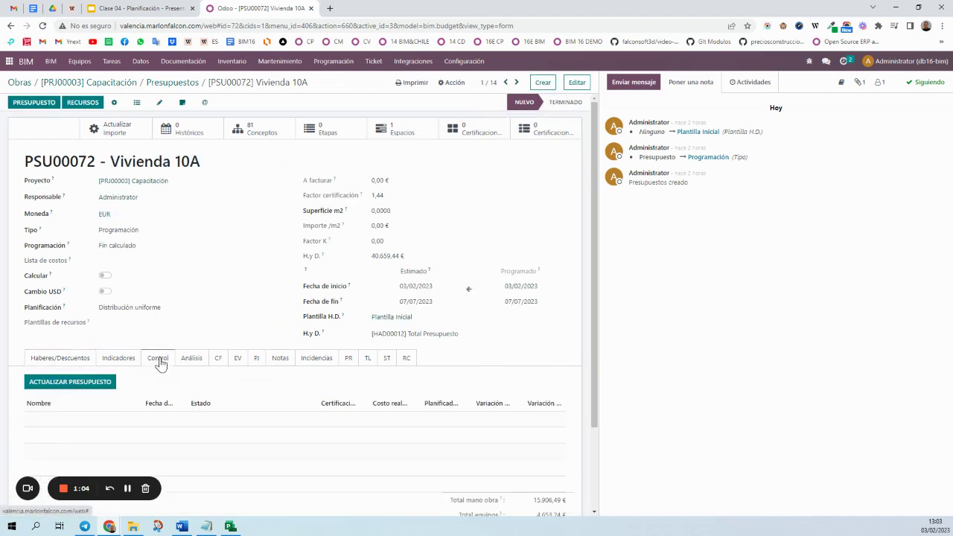
pyautogui.click(70, 381)
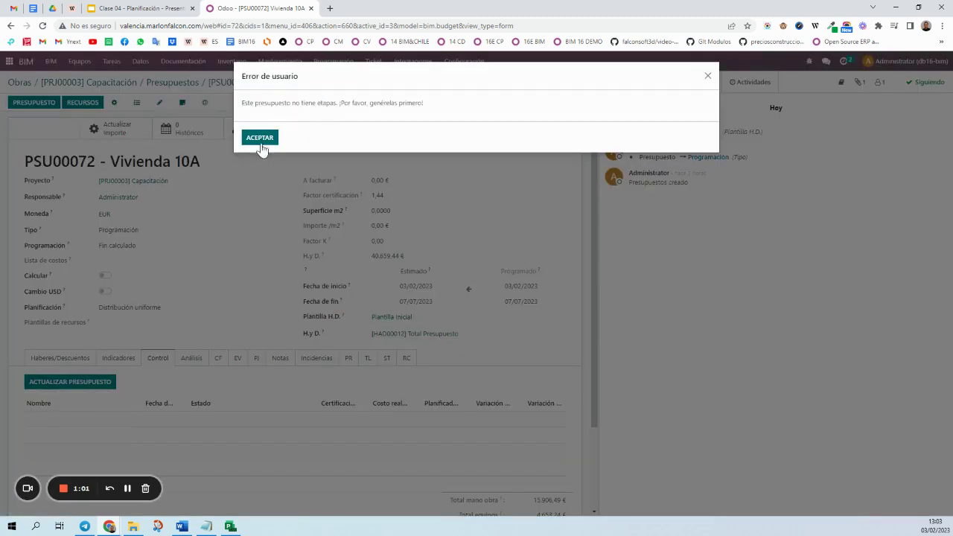
pyautogui.click(260, 137)
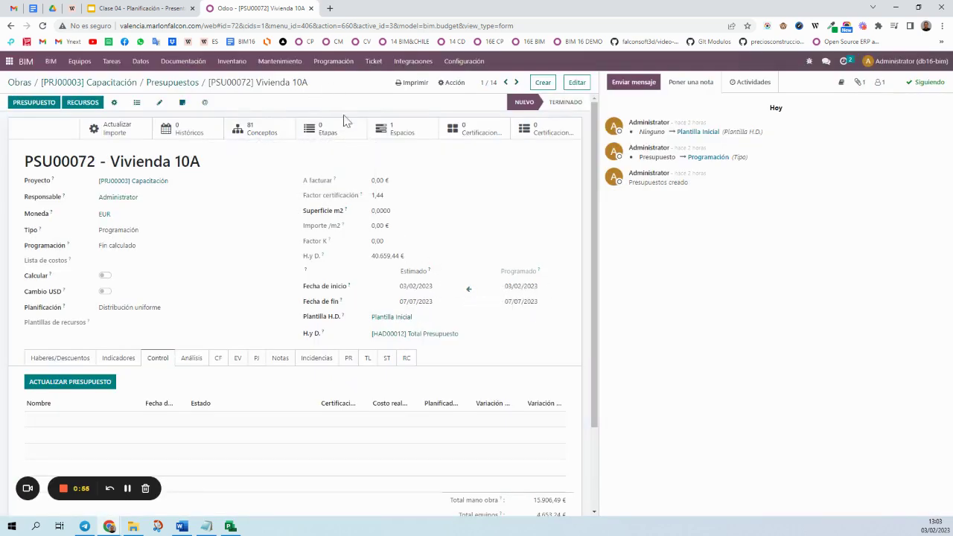
# - Generate the budget's stages with the Mensual frequency and return to its stage control table
pyautogui.click(137, 105)
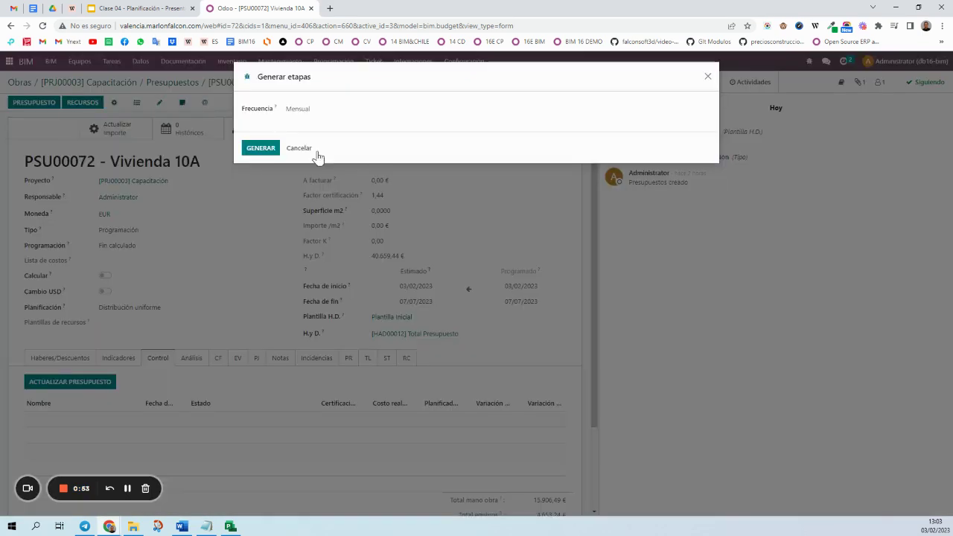
pyautogui.click(259, 148)
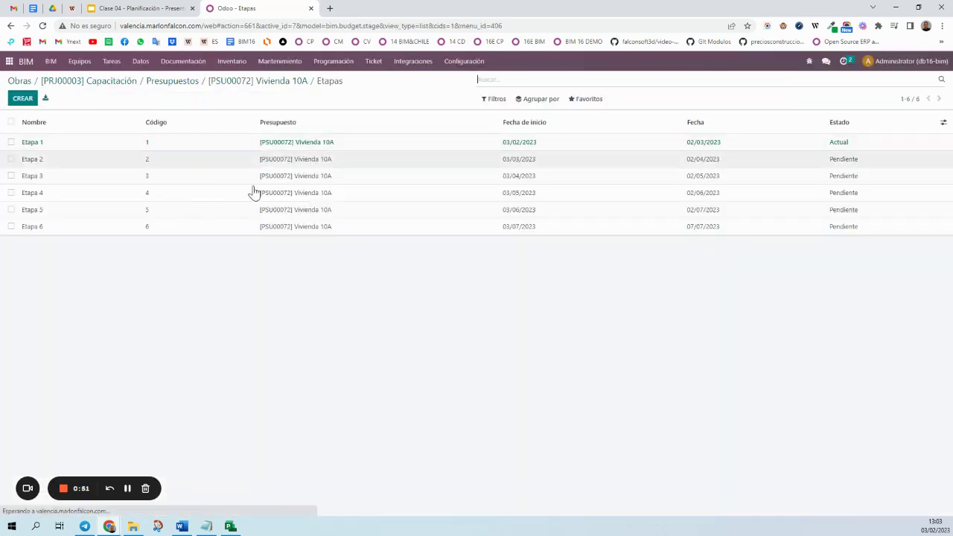
pyautogui.click(242, 82)
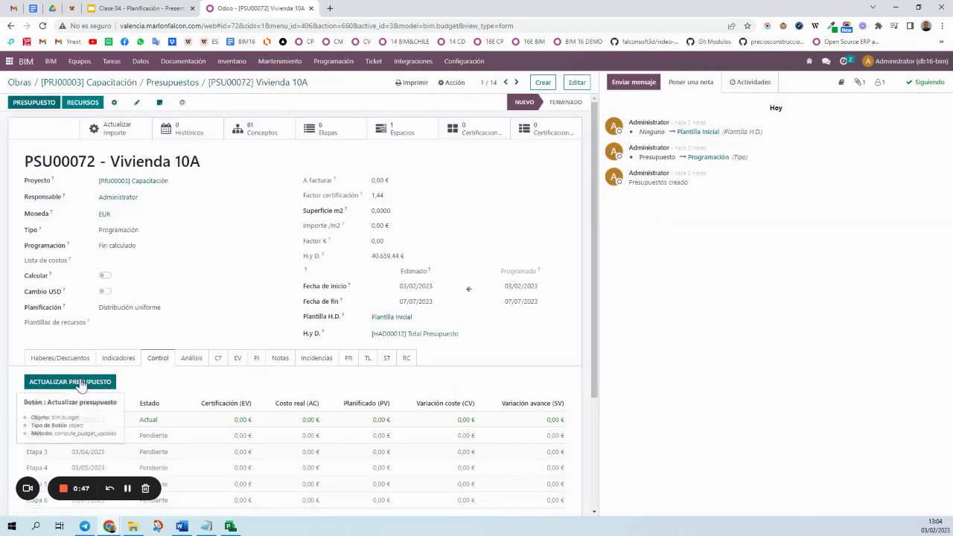
pyautogui.scroll(-1, 172, 394)
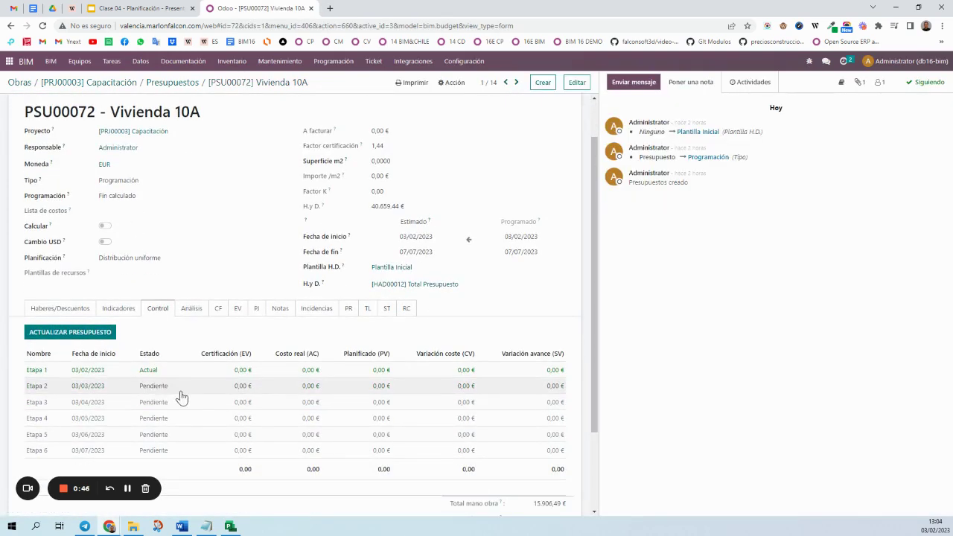
# - Recalculate the stage control table using the uniform distribution and review each stage's Planificado (PV) amount against the budget totals
pyautogui.click(80, 339)
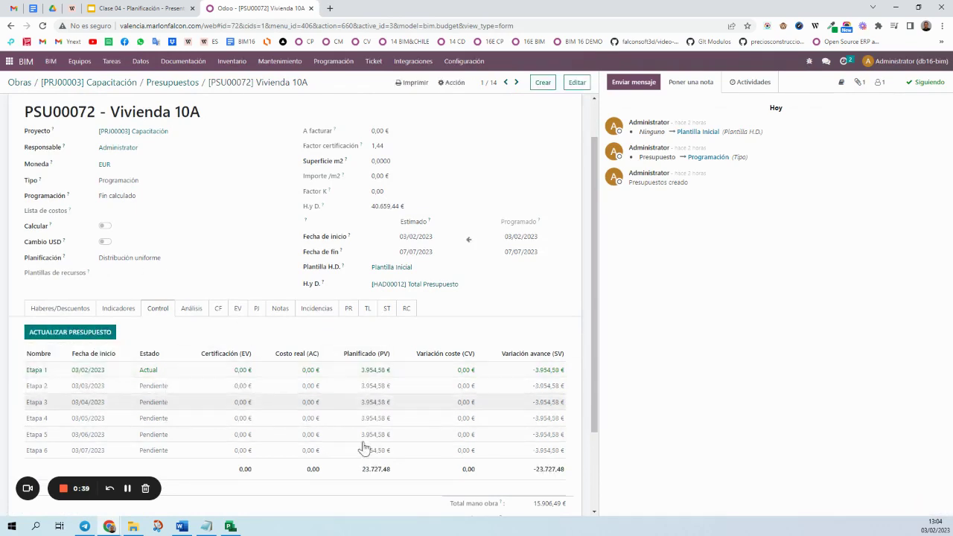
pyautogui.scroll(-3, 500, 495)
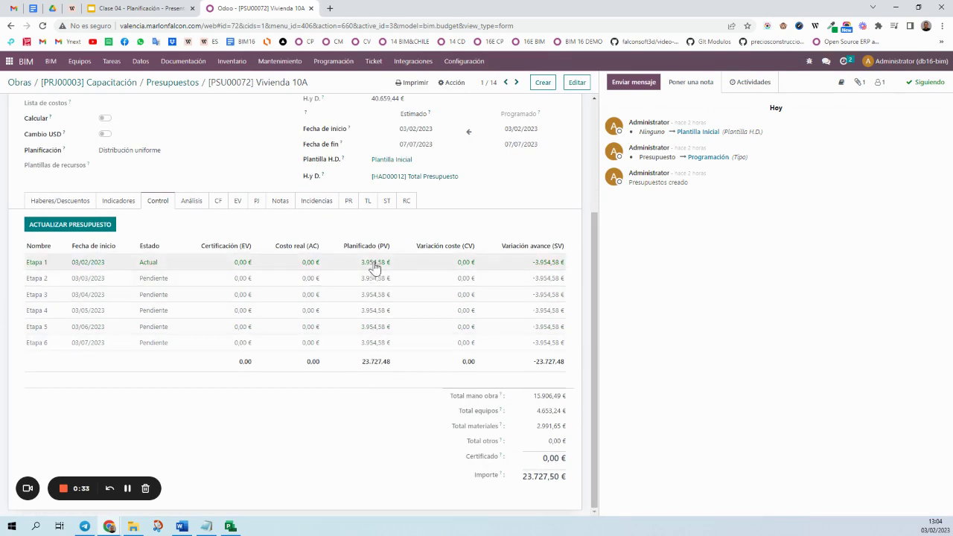
pyautogui.scroll(4, 241, 328)
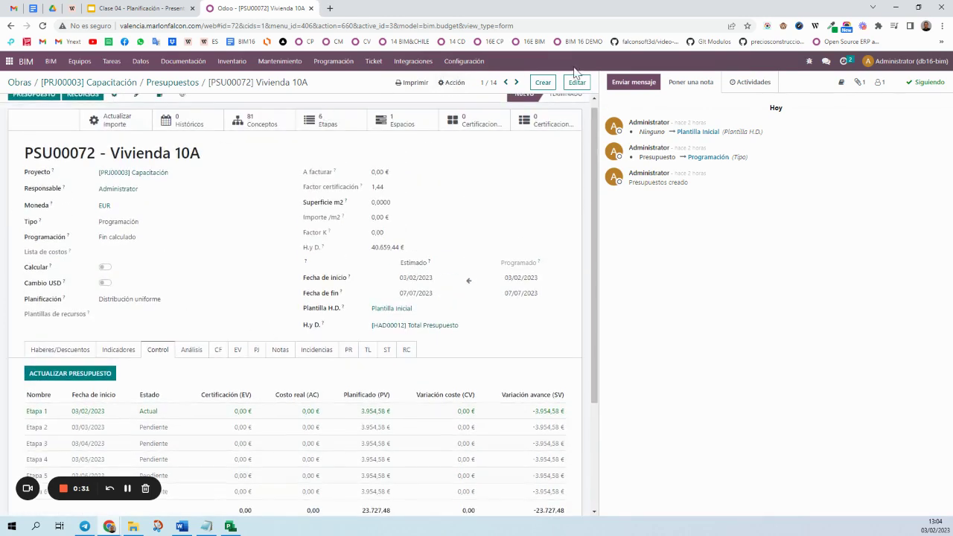
# - Change the budget's Planificación to Planificación gantt, update the stage control figures, and review the planned amounts per stage
pyautogui.click(576, 82)
pyautogui.click(186, 307)
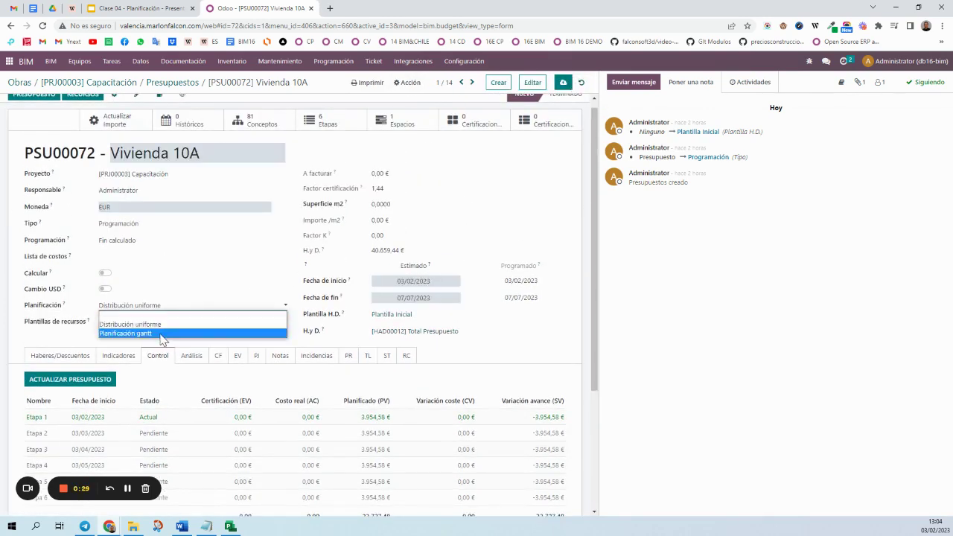
pyautogui.click(166, 333)
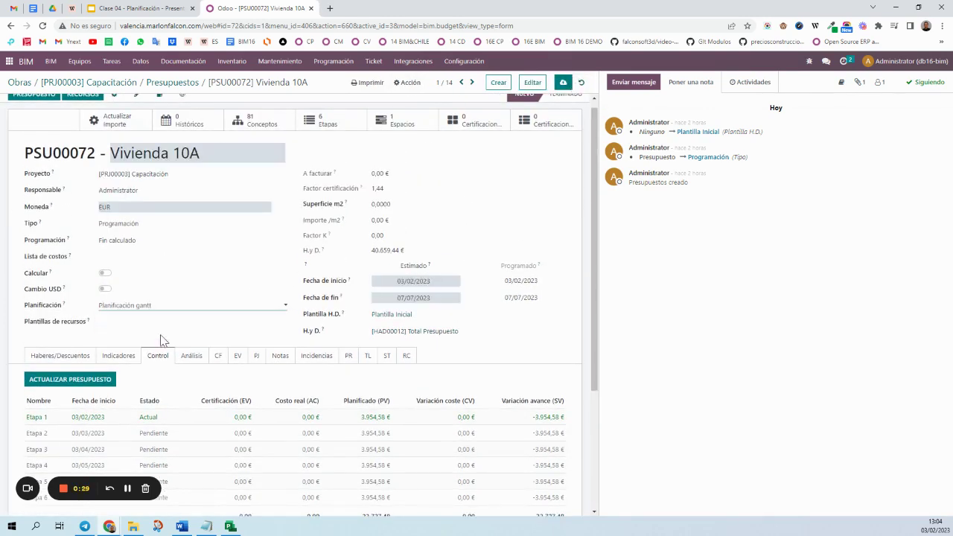
pyautogui.click(70, 380)
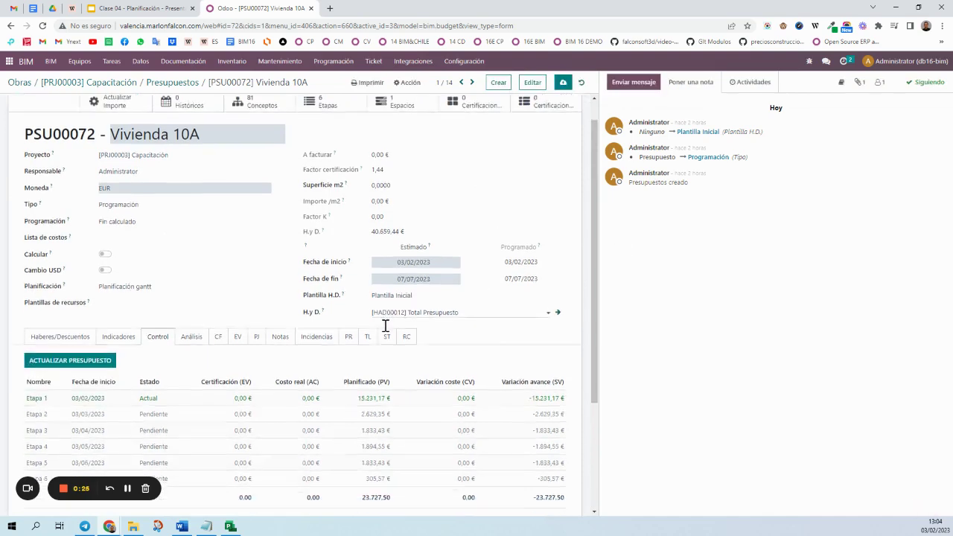
pyautogui.scroll(-3, 383, 313)
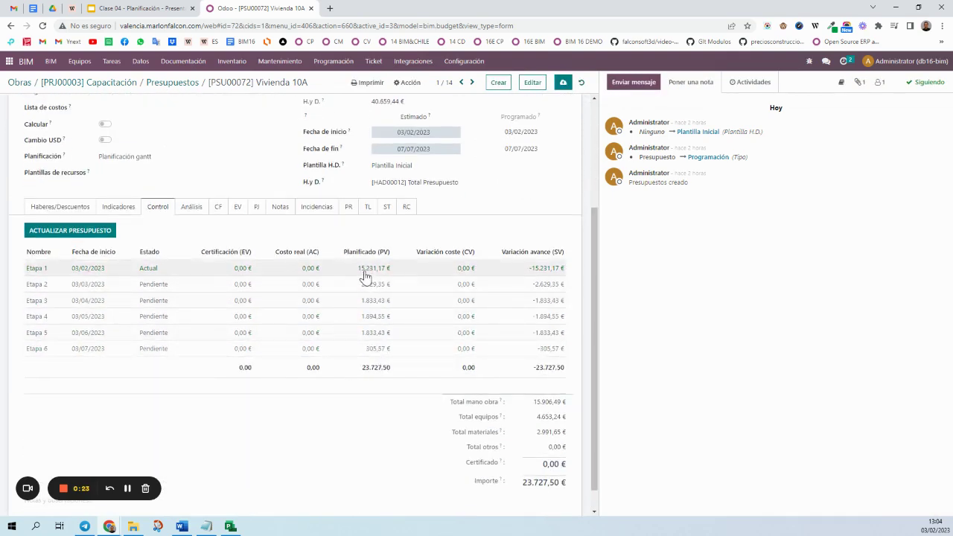